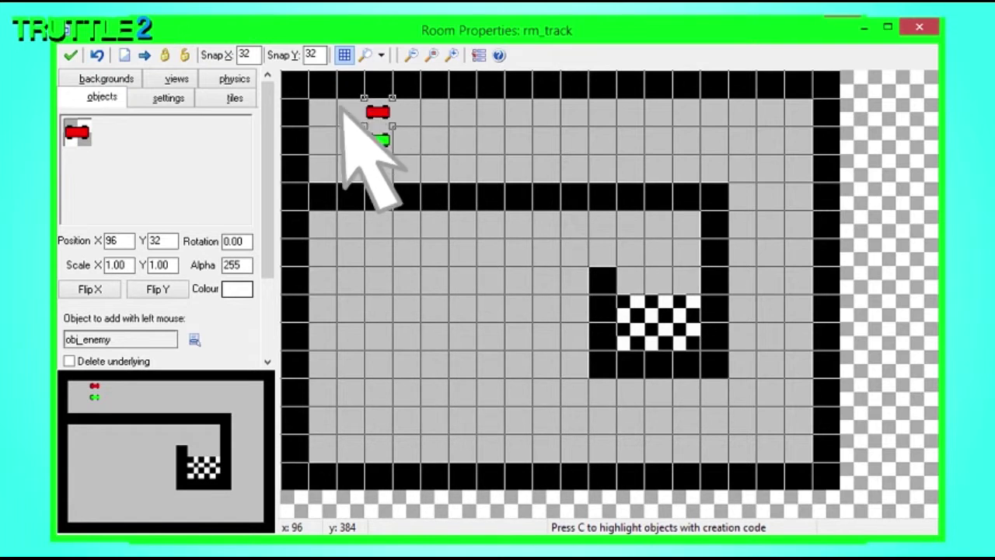
Accept the room layout, create a path named pth_thisismypath and show rm_track as its background.
click(70, 54)
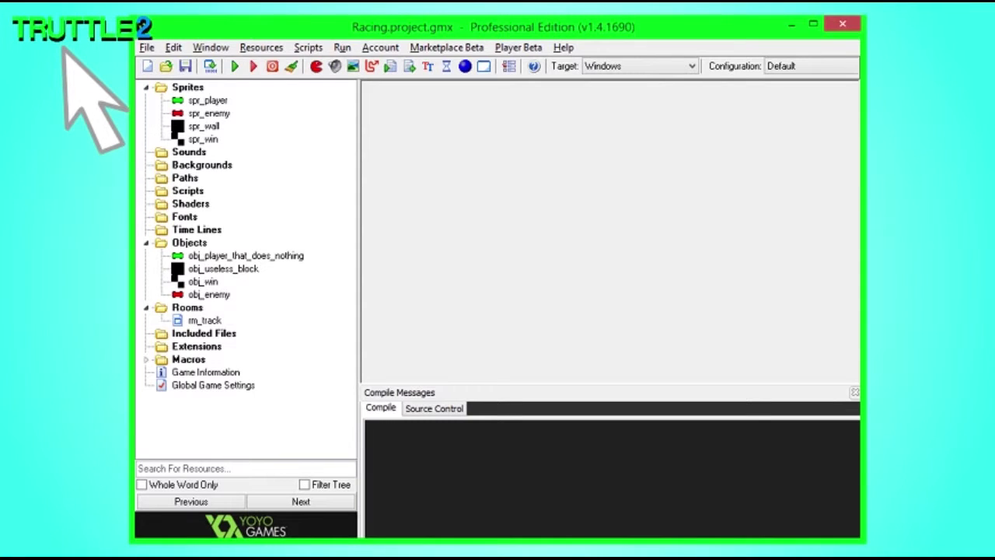
click(372, 66)
text(pth_thisismypath)
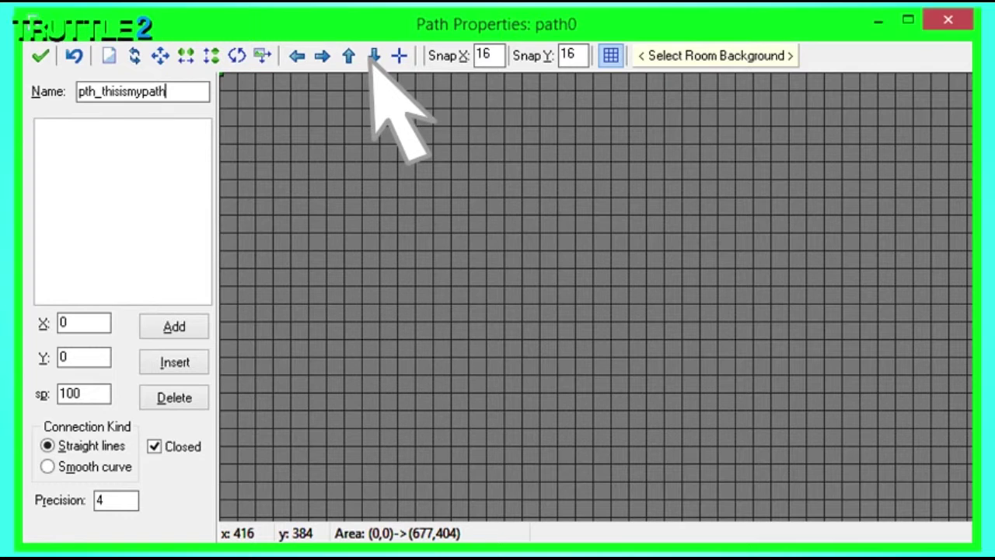
click(710, 51)
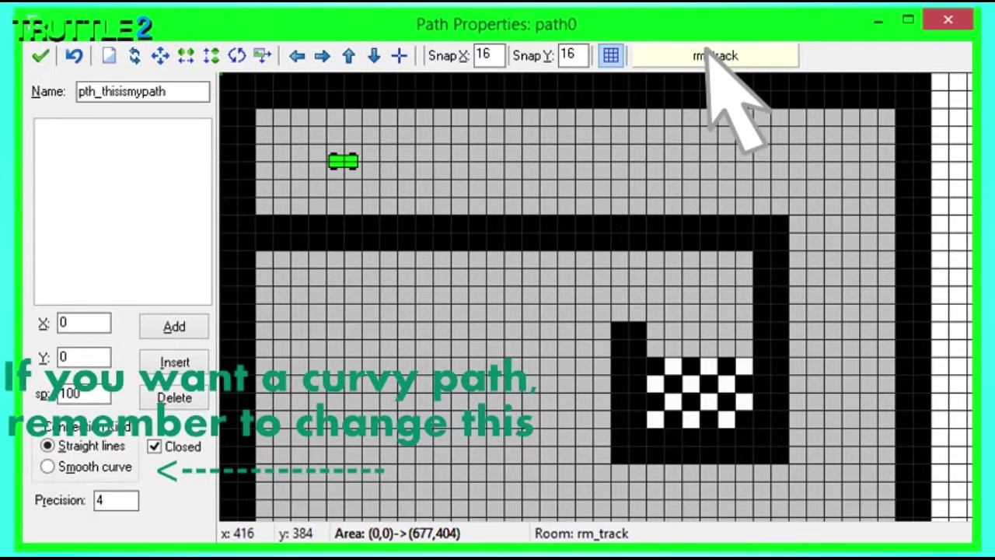
Plot an open, smooth-curve path with seven points from (112,80) at the green car around the track to (448,304) on the finish area.
click(47, 466)
click(342, 161)
click(486, 161)
click(823, 197)
click(752, 517)
click(431, 446)
click(627, 285)
click(716, 410)
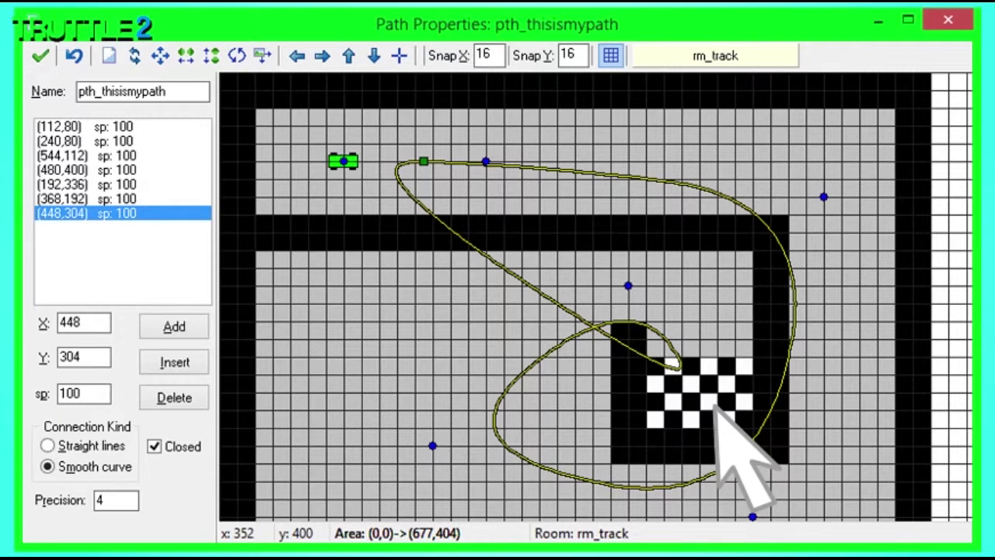
click(155, 447)
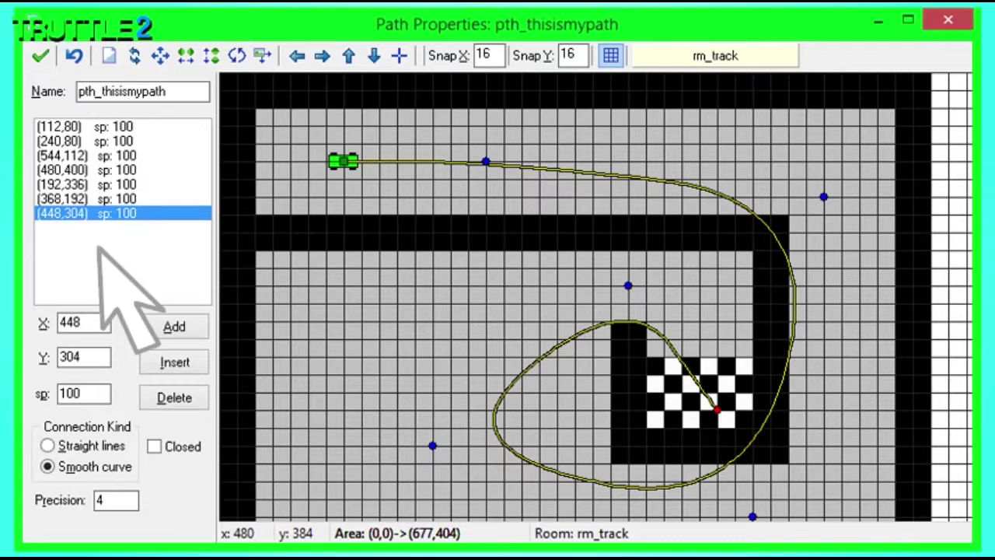
click(41, 55)
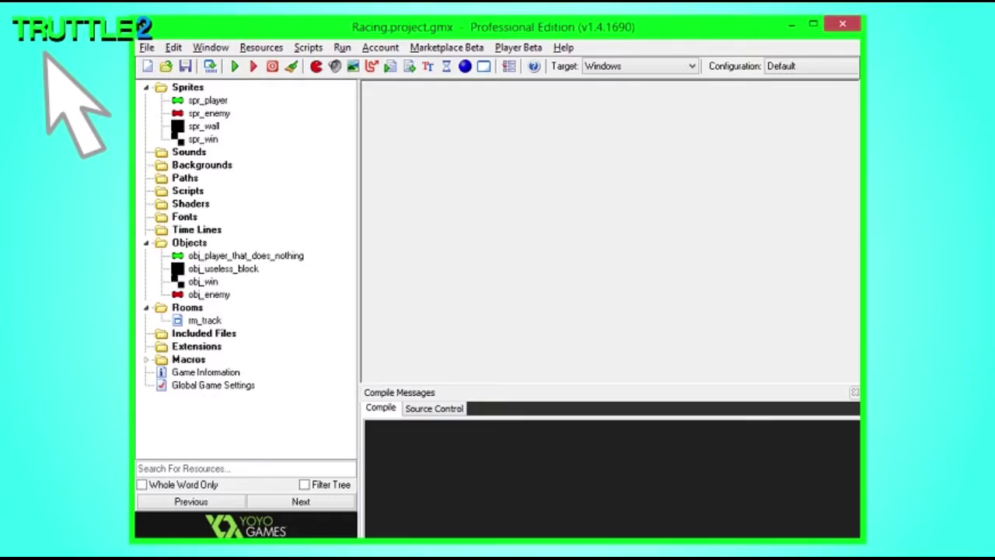
Give obj_enemy a Create event with a Set Path action using pth_thisismypath, speed 5, stop at end, relative.
double_click(199, 294)
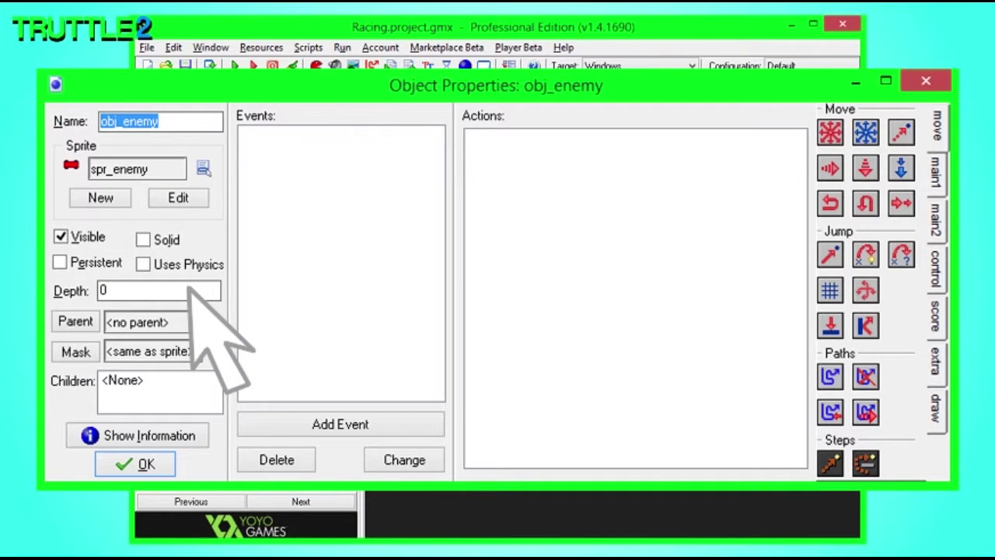
click(343, 423)
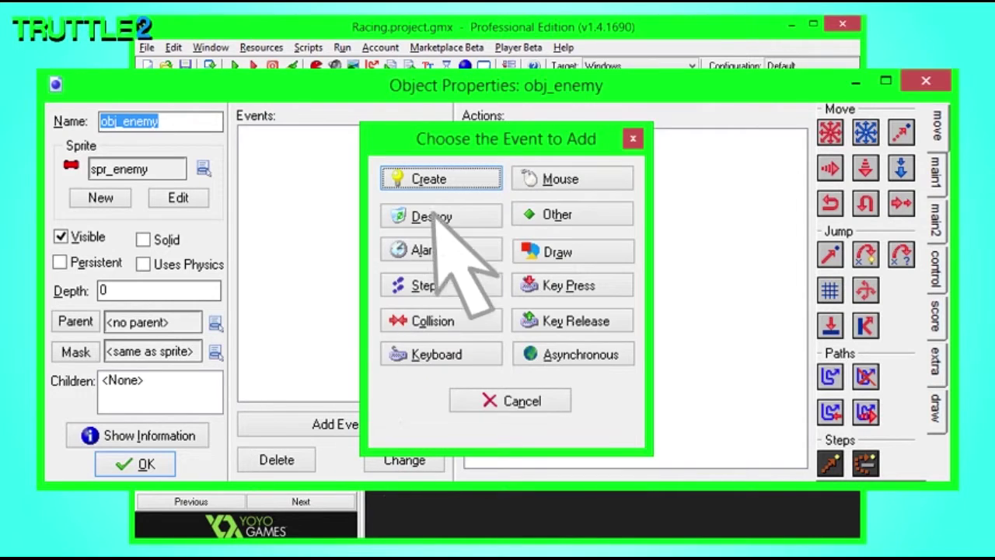
click(454, 184)
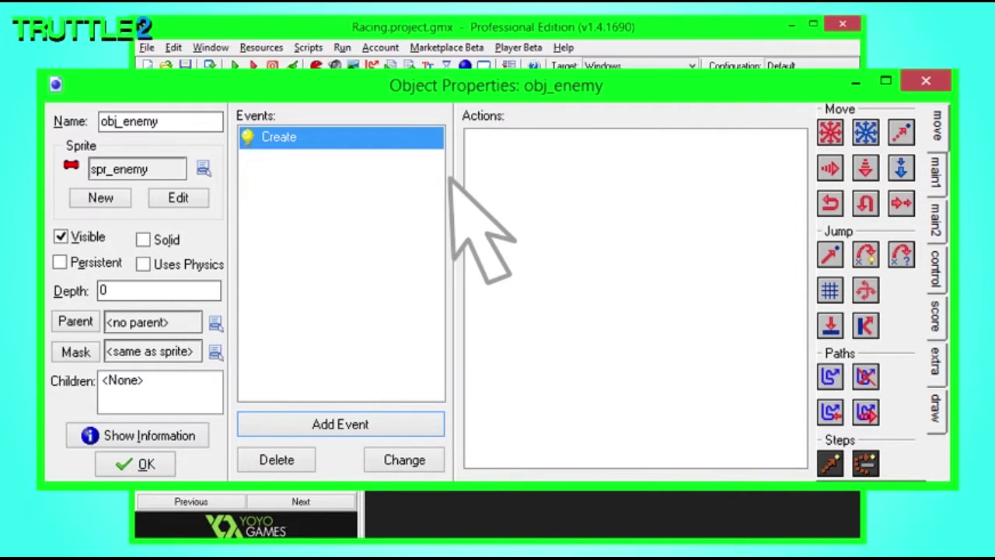
drag(827, 368, 516, 172)
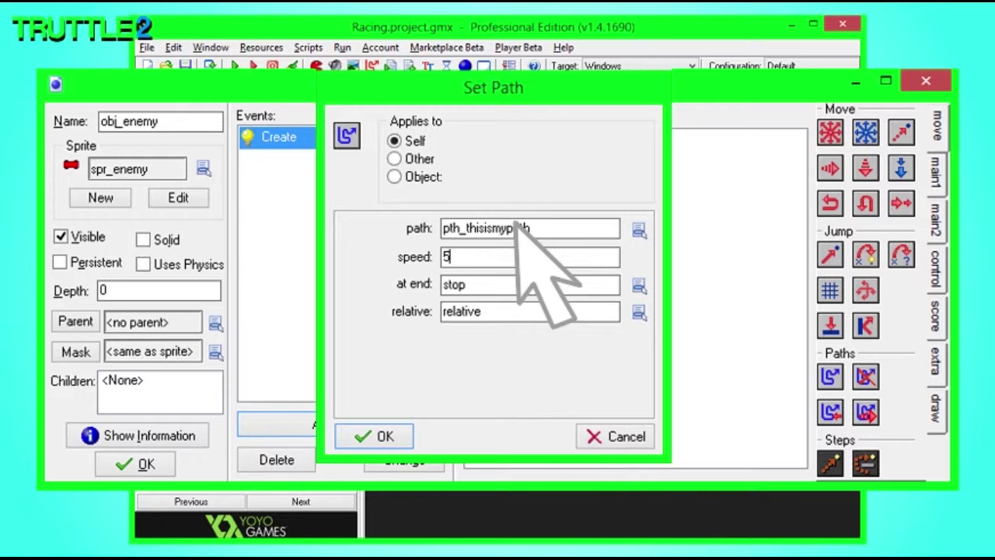
click(381, 436)
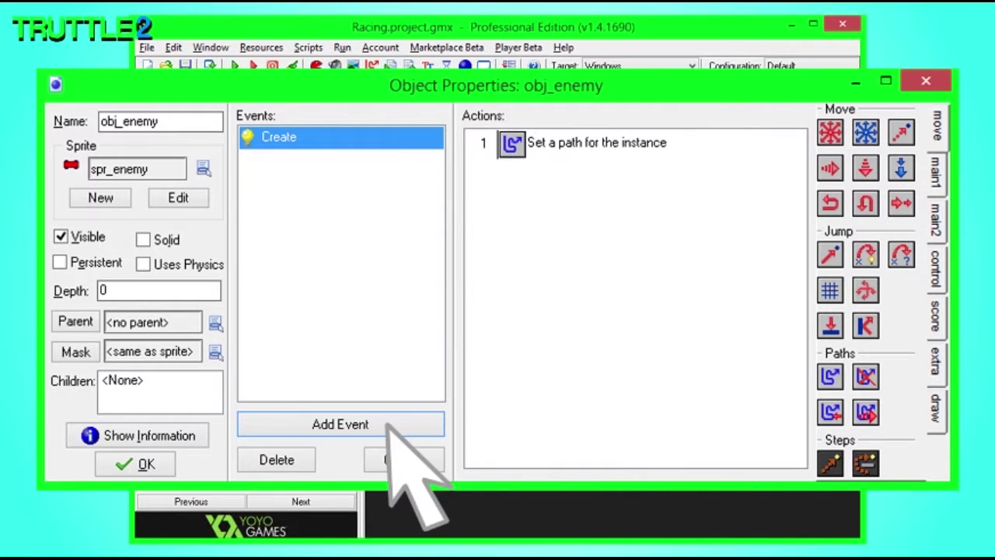
Add a Step event to obj_enemy with a Transform Sprite action whose angle is direction, and save the object.
click(387, 424)
click(299, 243)
click(935, 170)
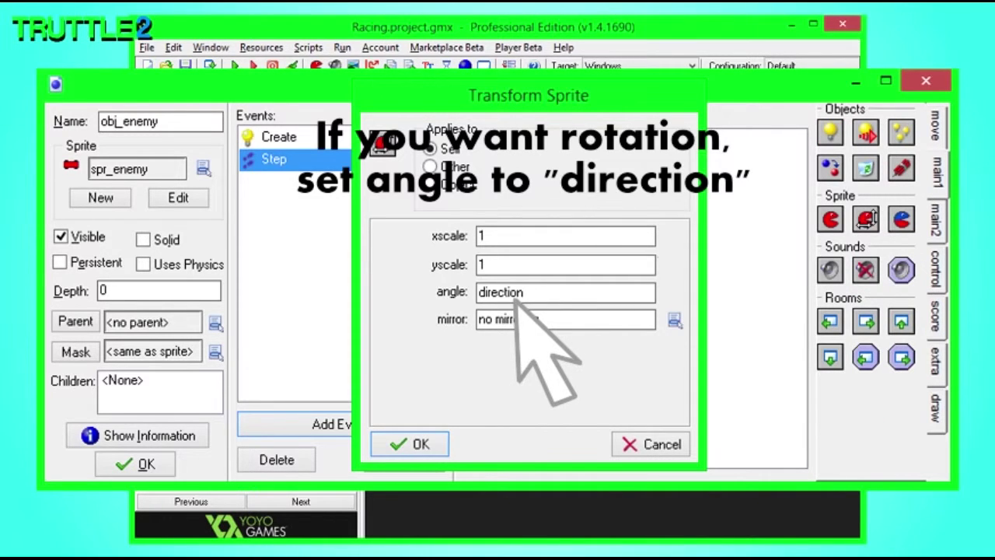
click(412, 444)
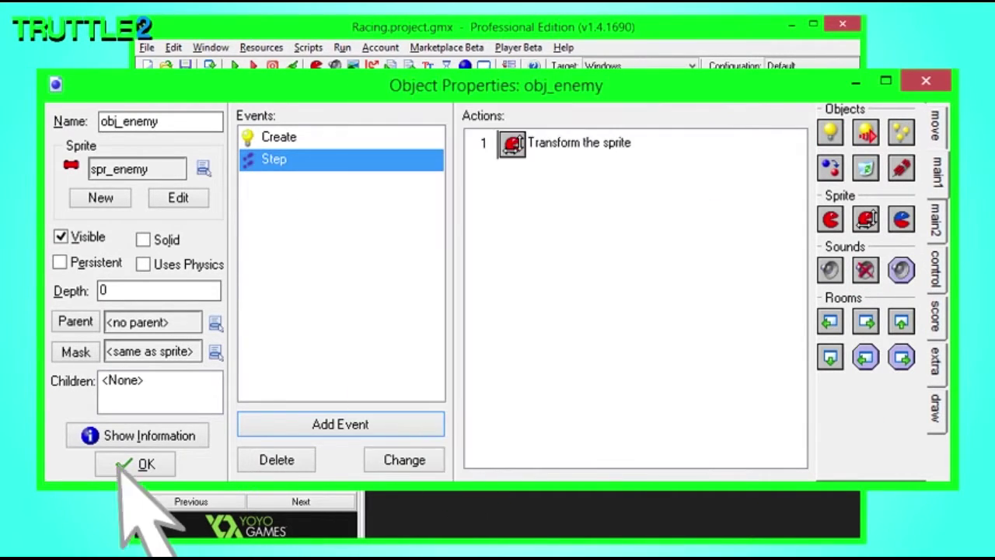
click(133, 464)
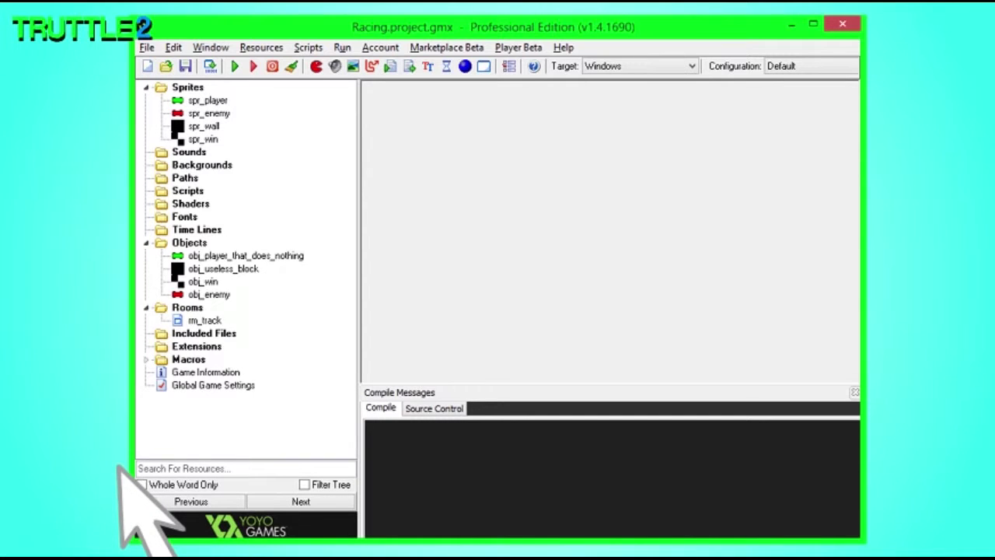
Run the game to check how the enemy car follows its path, and exit it.
click(234, 66)
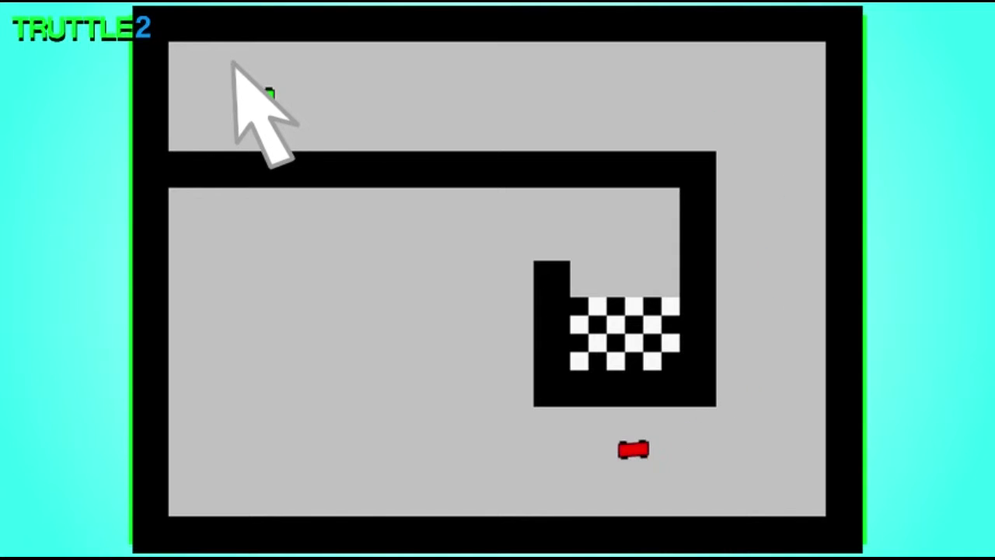
key(Escape)
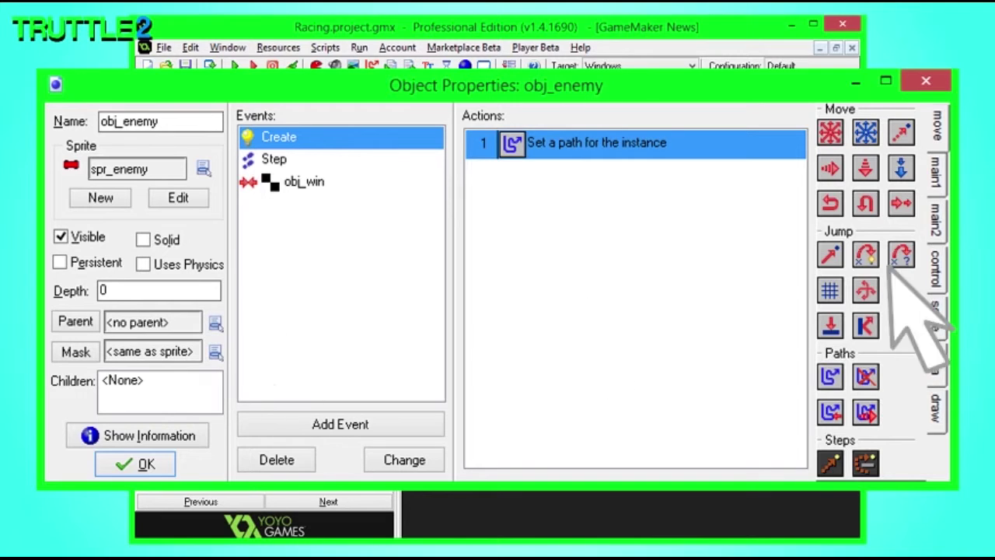
In obj_enemy's Create event, put a Test Variable check that room equals rm_track before the Set Path action.
click(937, 265)
drag(867, 393, 717, 132)
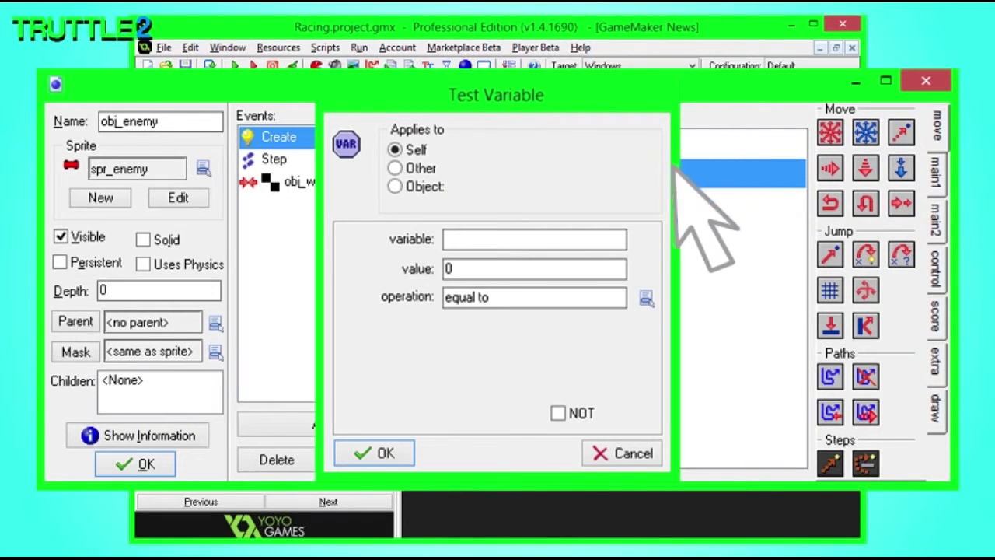
text(room)
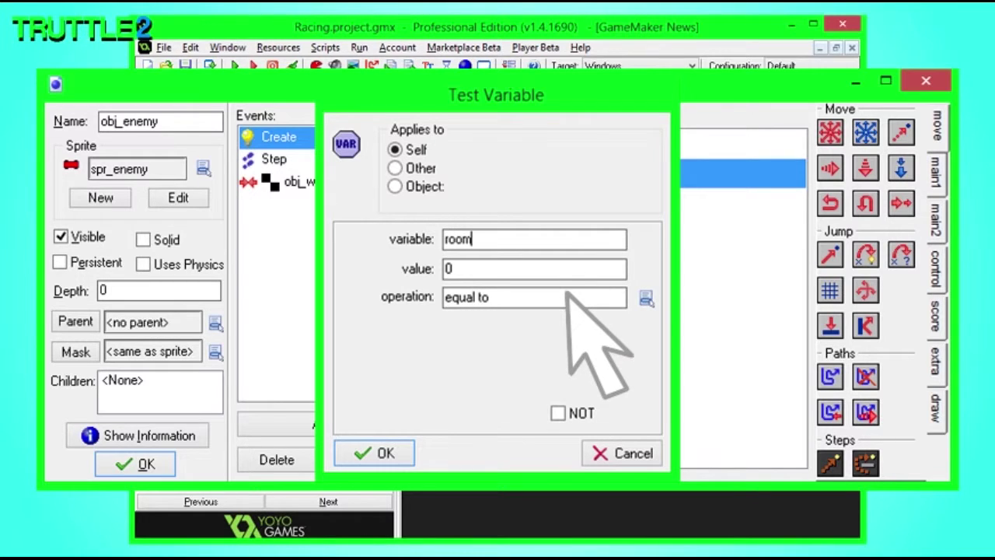
double_click(542, 264)
text(rm_track)
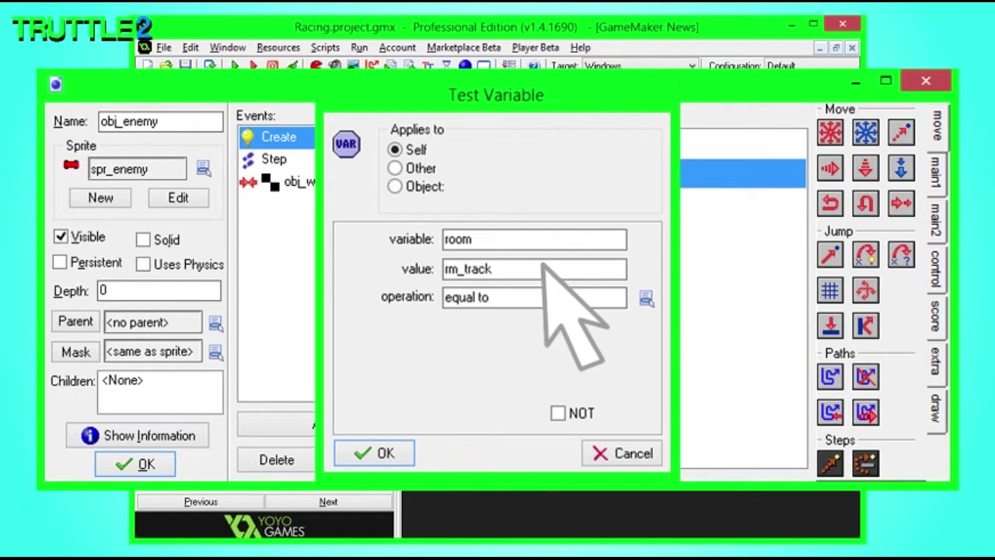
click(393, 451)
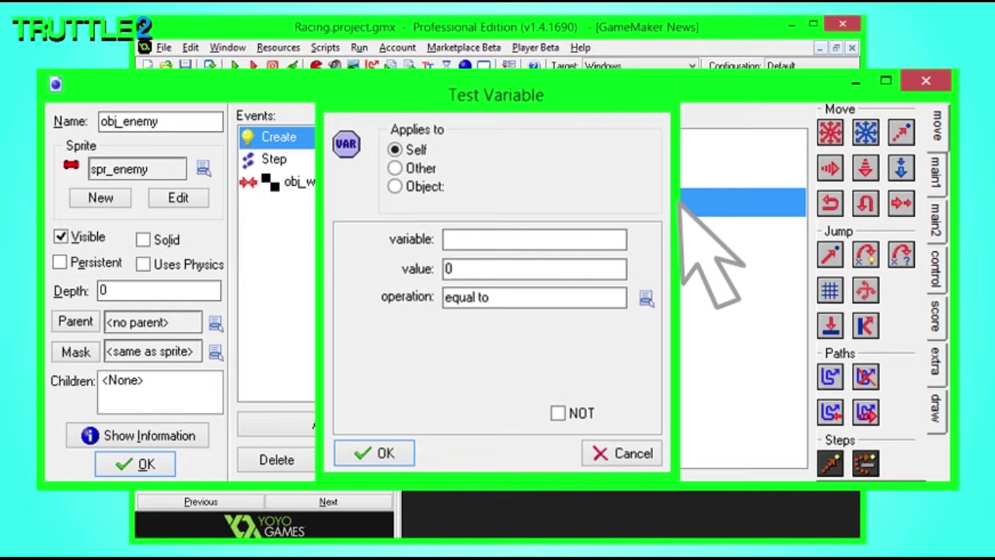
Add a second Test Variable check below the Set Path action, testing that room equals rm_track2.
text(room)
key(Tab)
text(rm_track2)
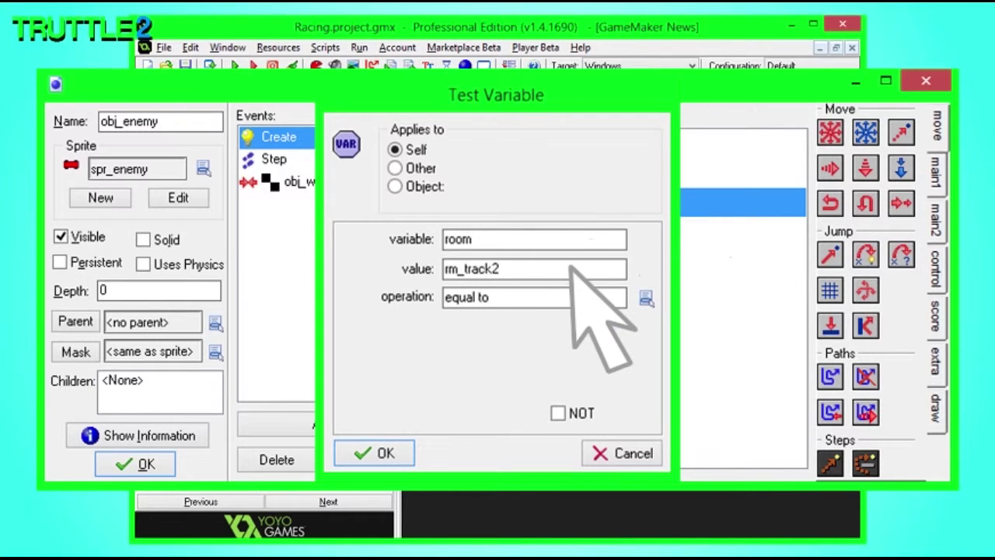
click(385, 453)
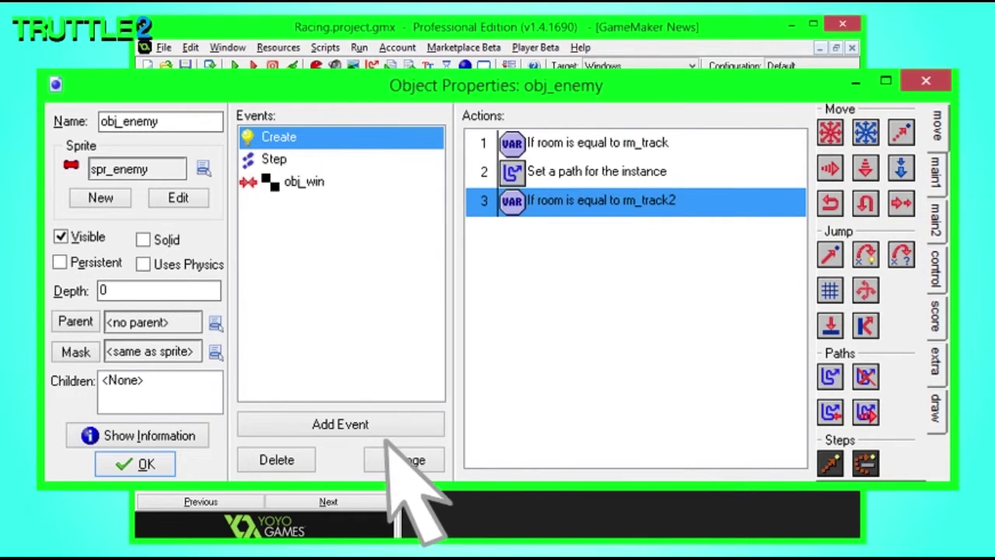
Add a Set Path action for pth_lvl2 with speed 5, stop at end and relative, save obj_enemy and run the game.
right_click(832, 367)
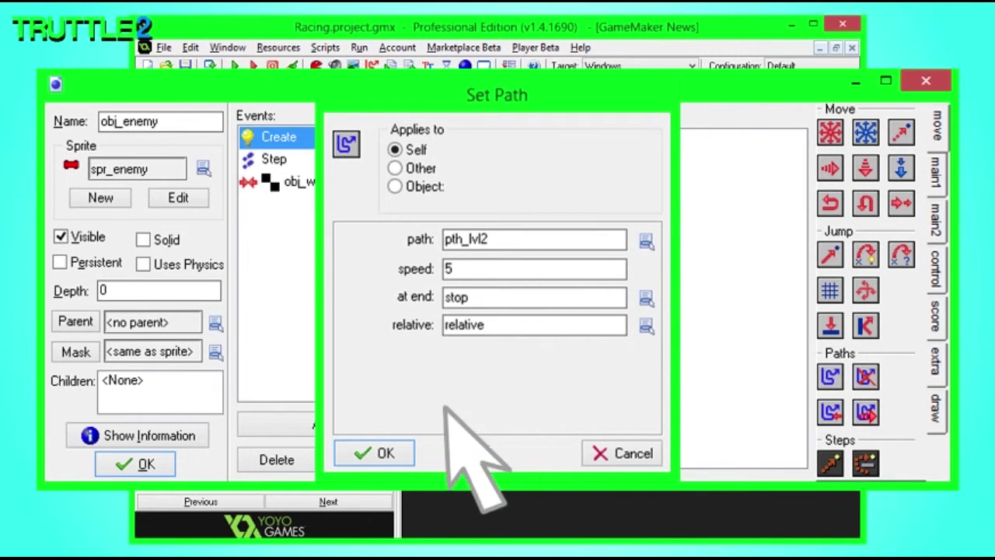
click(403, 451)
click(142, 464)
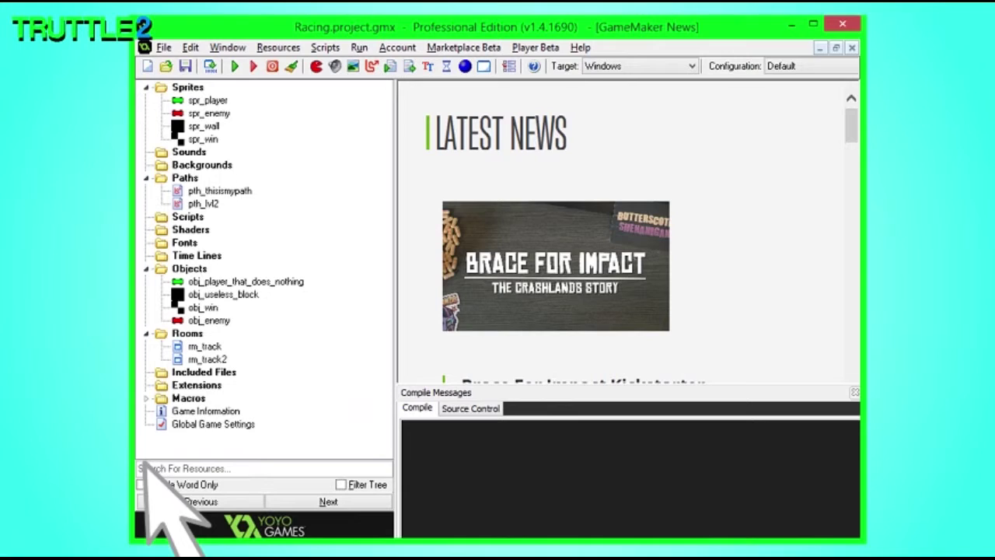
click(234, 66)
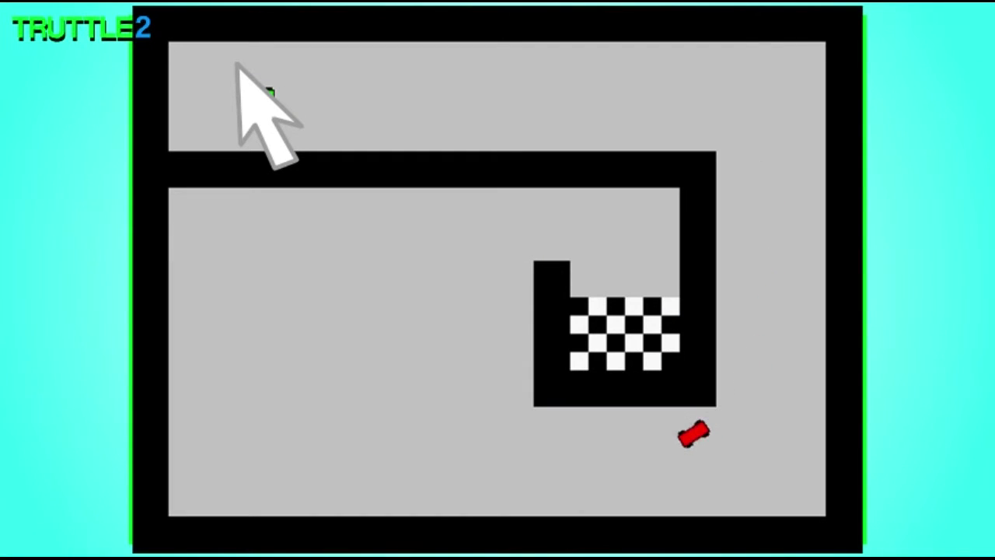